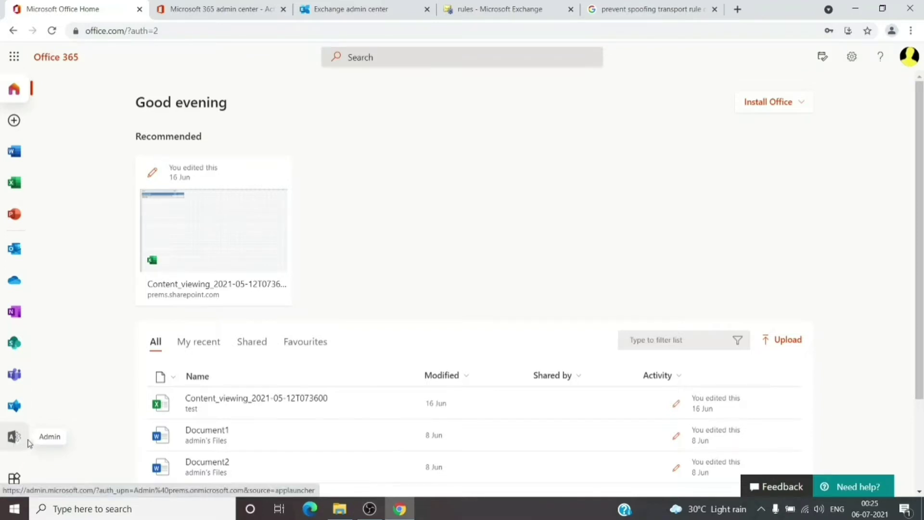
Go from the Microsoft 365 admin center to the Exchange admin center and dismiss the new-menu tip
left_click(222, 9)
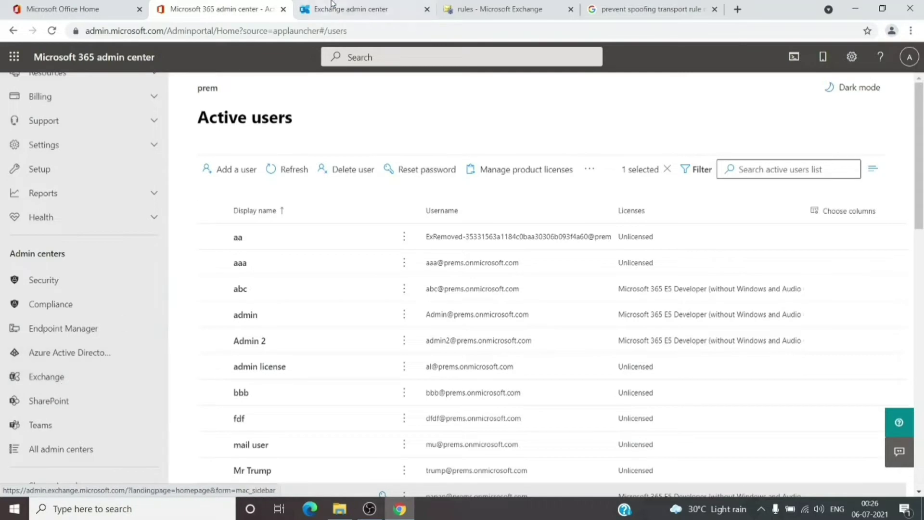
left_click(354, 8)
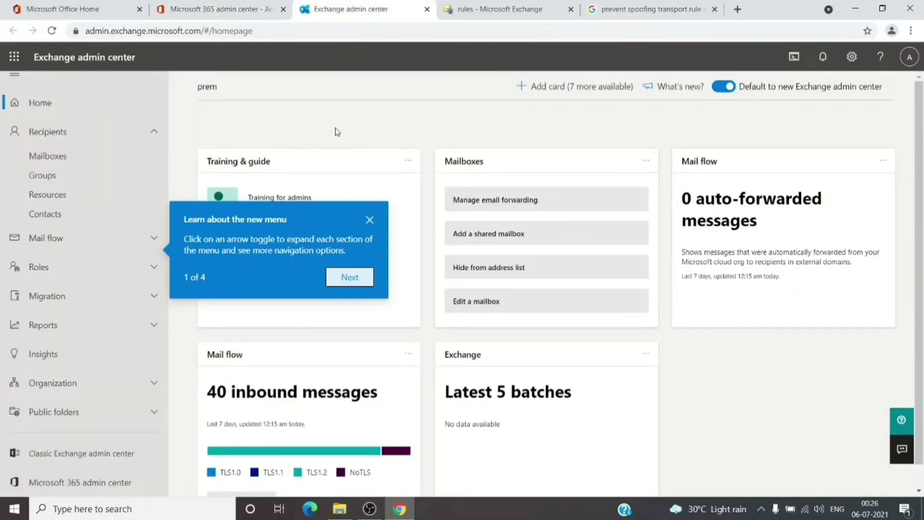
left_click(369, 221)
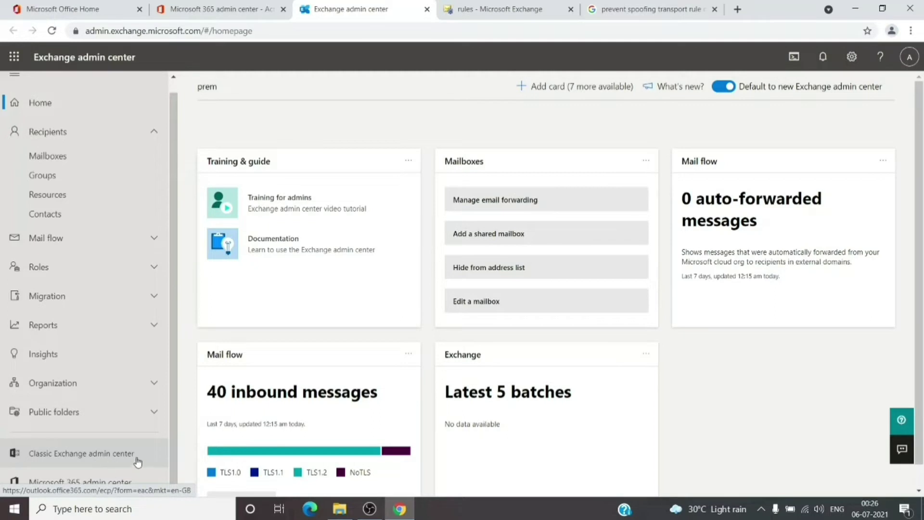
Switch to the classic EAC mail flow rules page listing the 3 existing rules
left_click(512, 19)
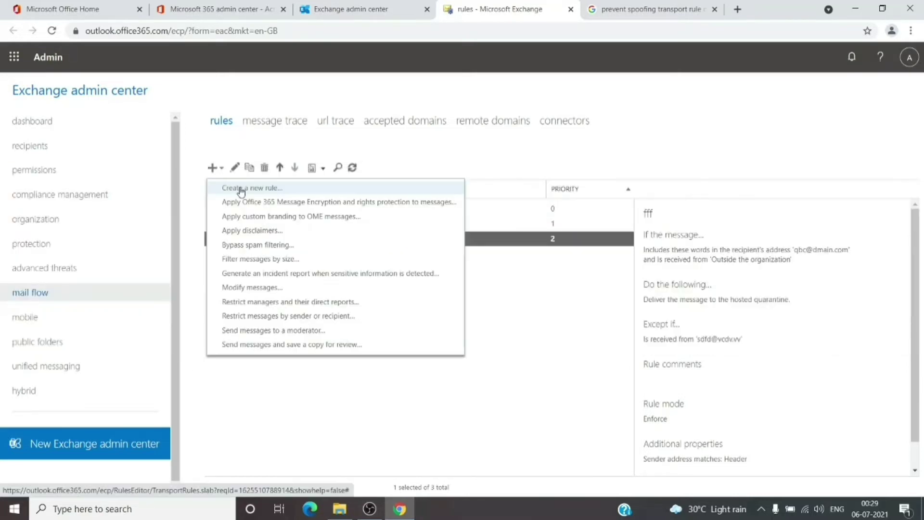
Start a new mail flow rule named 'spoofing protect'
left_click(241, 189)
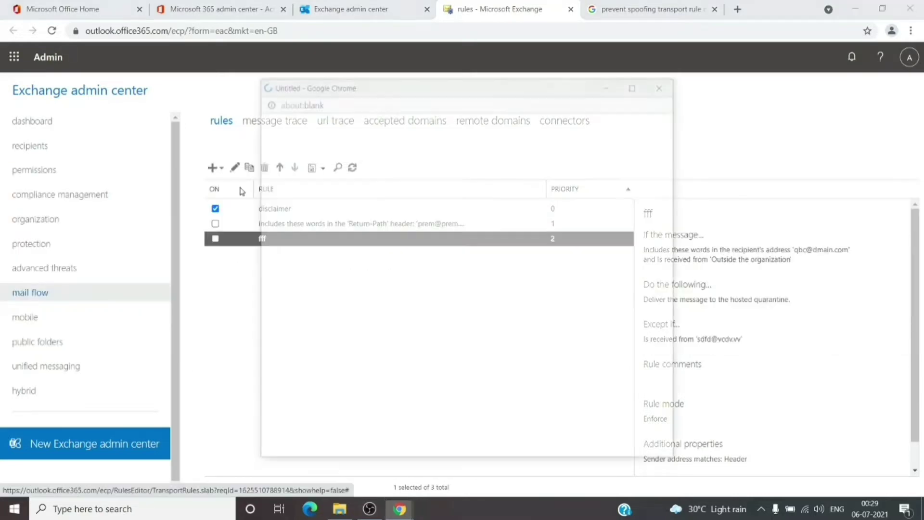
left_click(313, 180)
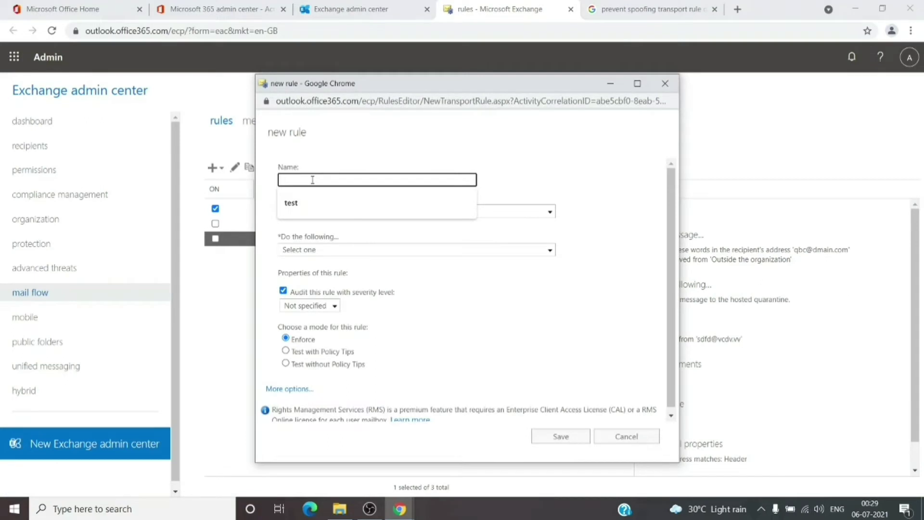
type("spoof")
type("ing")
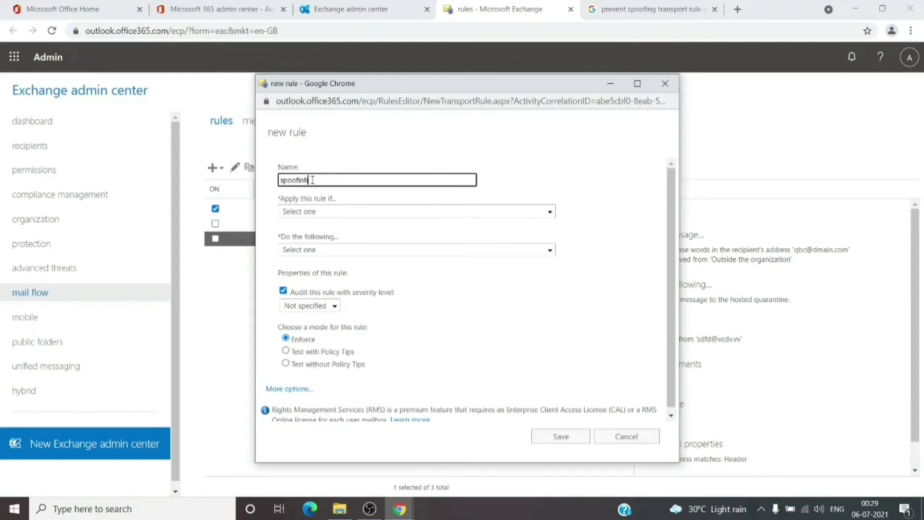
key("BackSpace")
type("g protect")
Apply the rule when the sender is located outside the organization
left_click(301, 388)
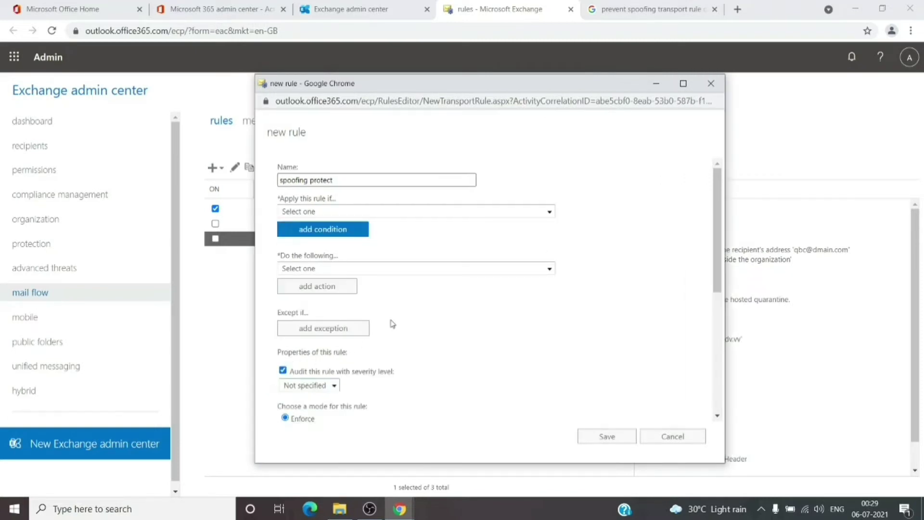
left_click(548, 212)
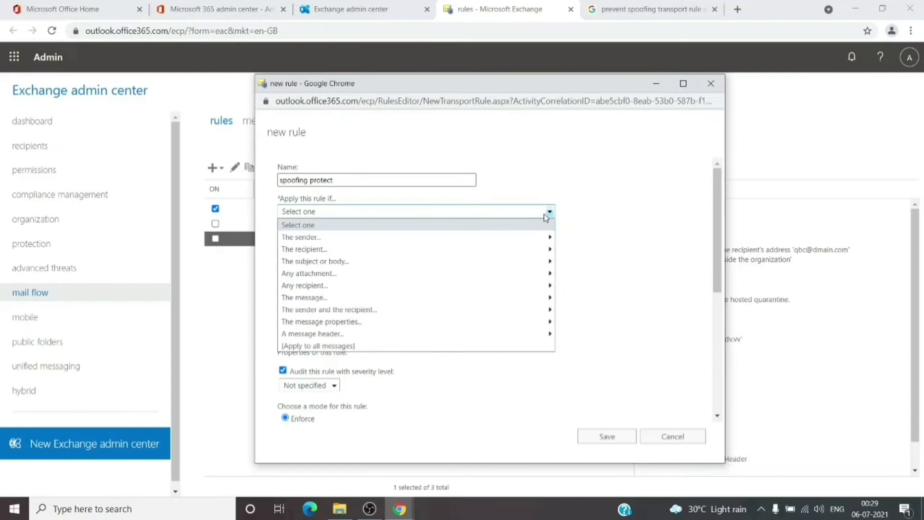
mouse_move(431, 237)
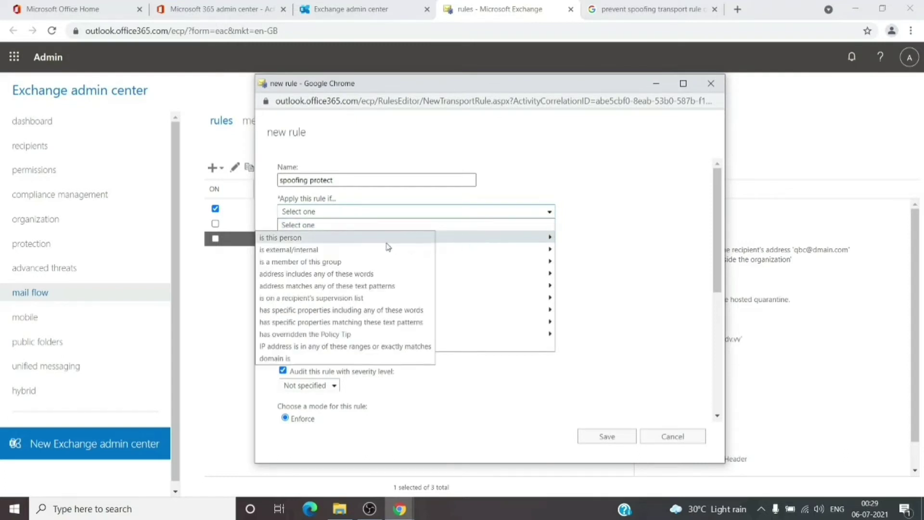
left_click(354, 249)
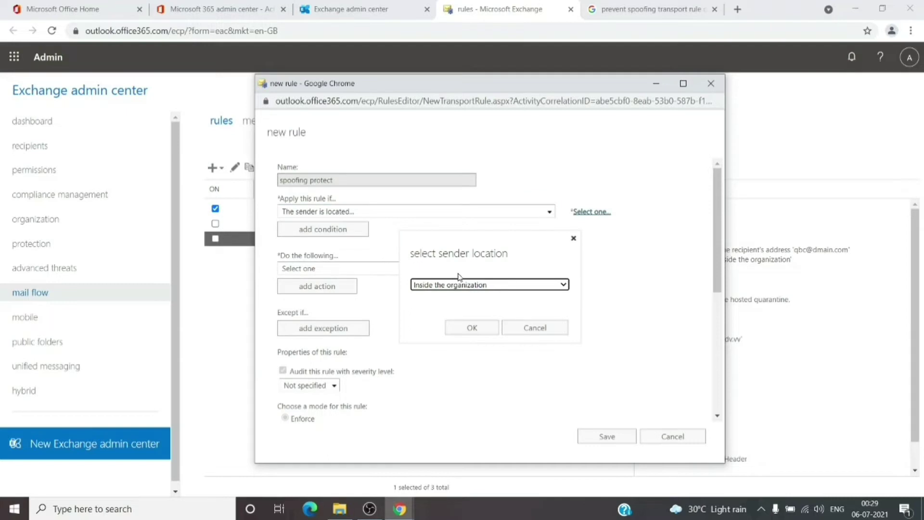
left_click(466, 286)
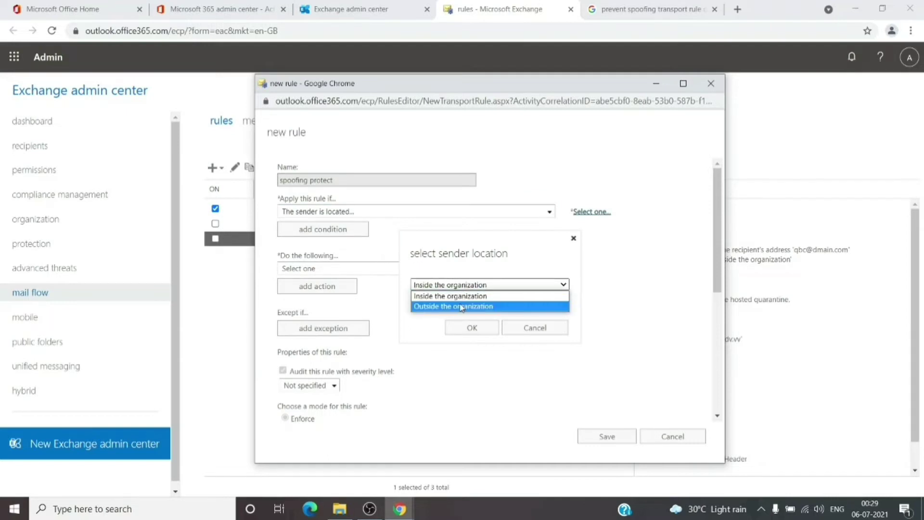
left_click(461, 307)
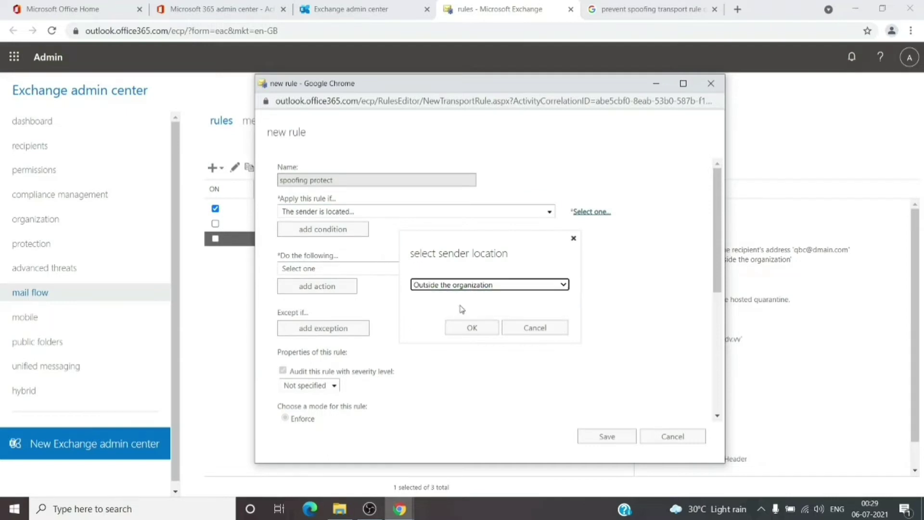
left_click(472, 329)
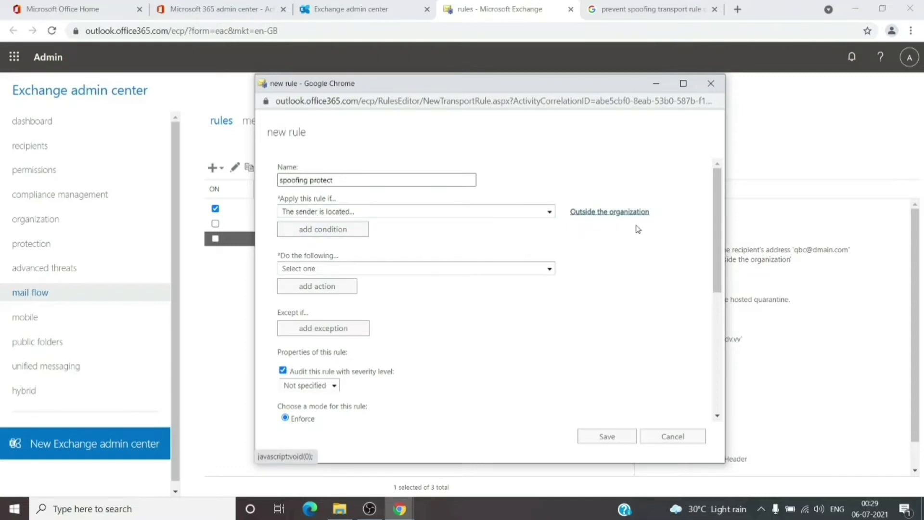
Add a second condition: the 'from' message header includes any of these words
left_click(354, 230)
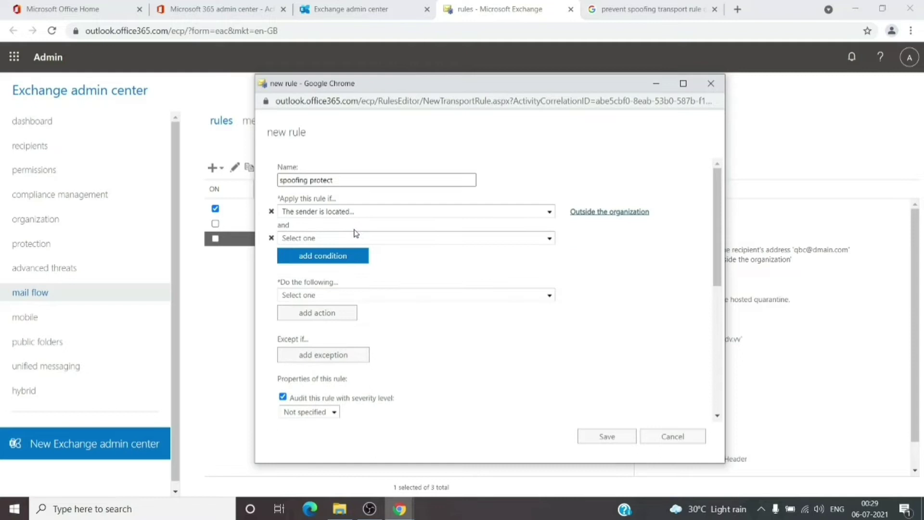
left_click(426, 239)
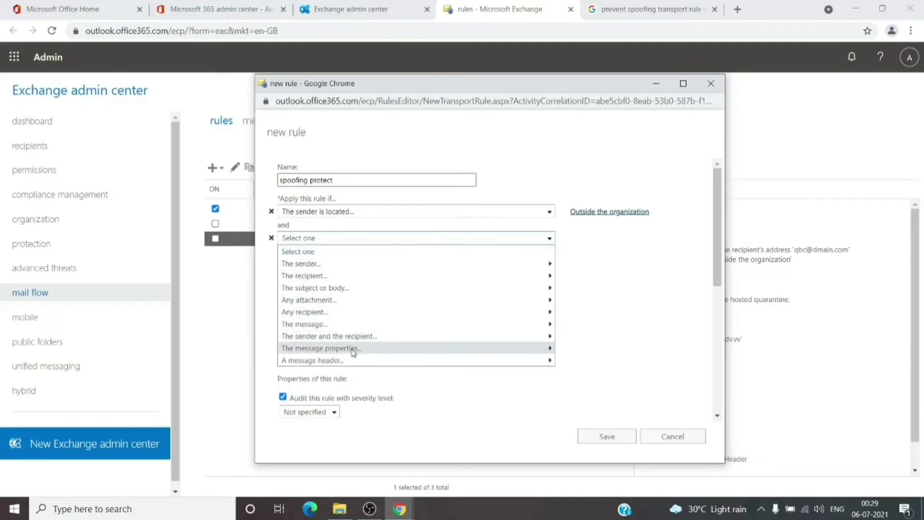
mouse_move(352, 361)
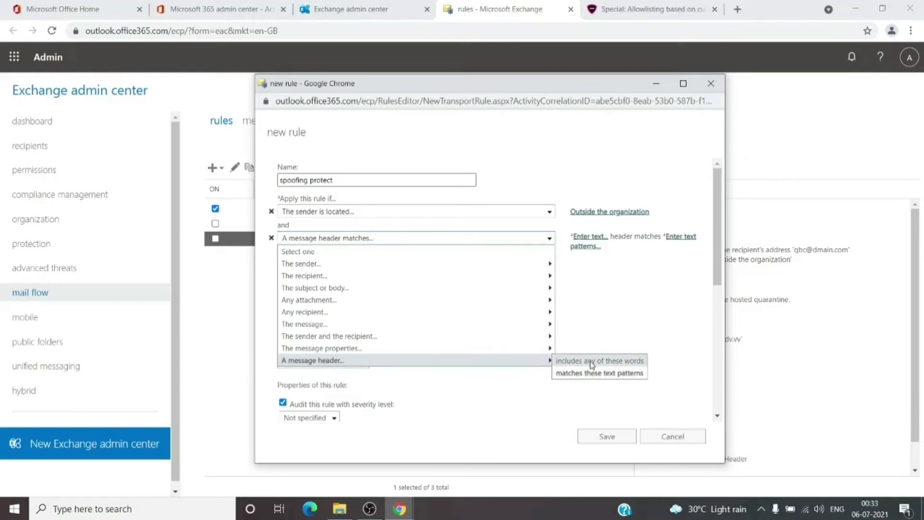
left_click(591, 365)
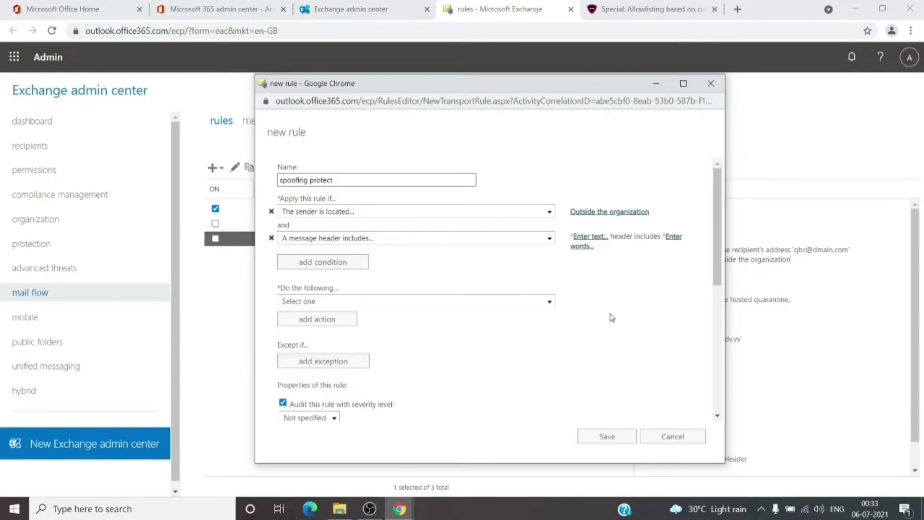
left_click(590, 237)
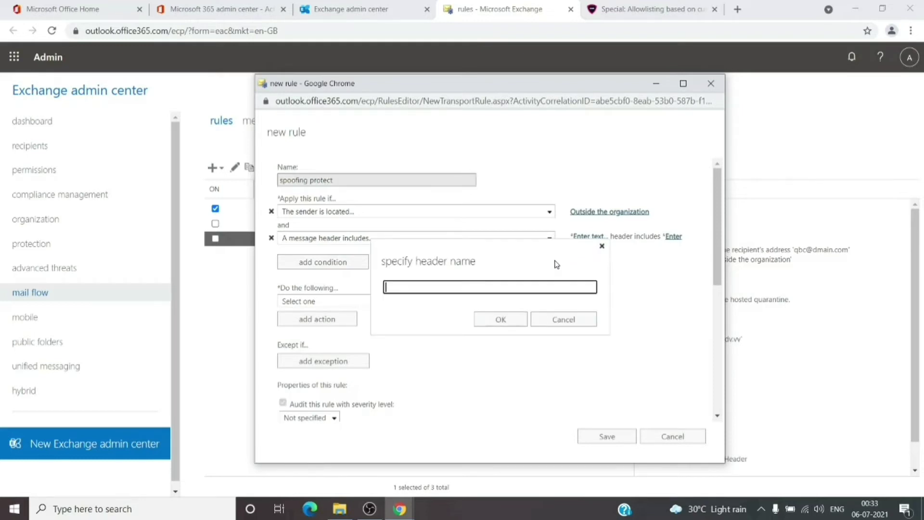
type("from")
left_click(515, 322)
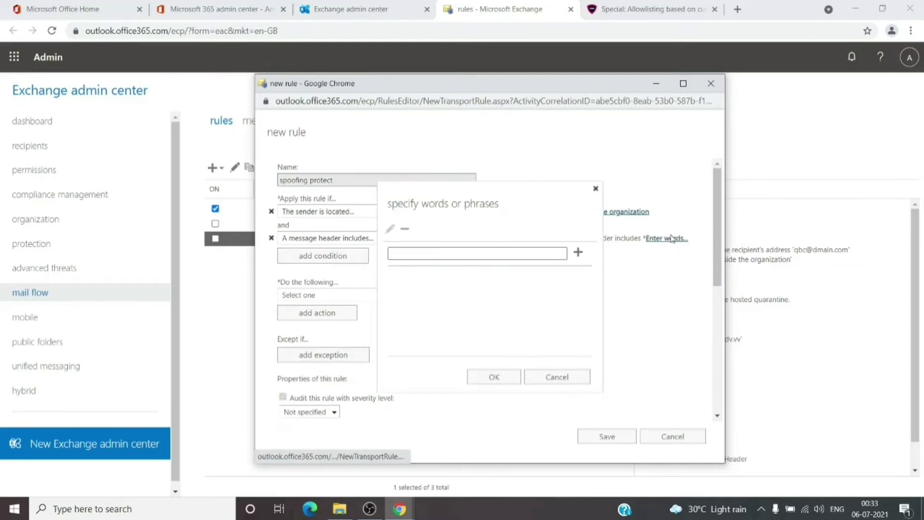
Replace the placeholder 'CEO' entry and add 'philip' and 'philip lastname' as header words
left_click(520, 251)
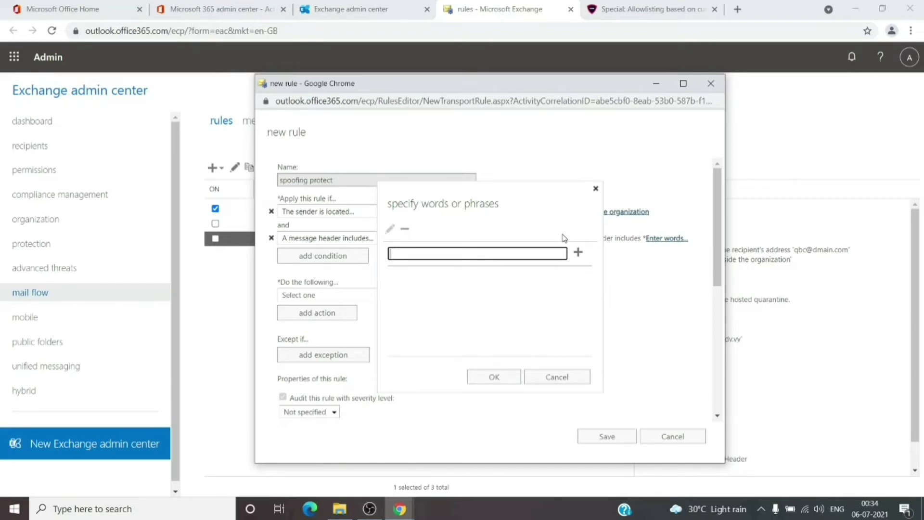
type("CEO")
left_click_drag(465, 250, 375, 256)
type("philips")
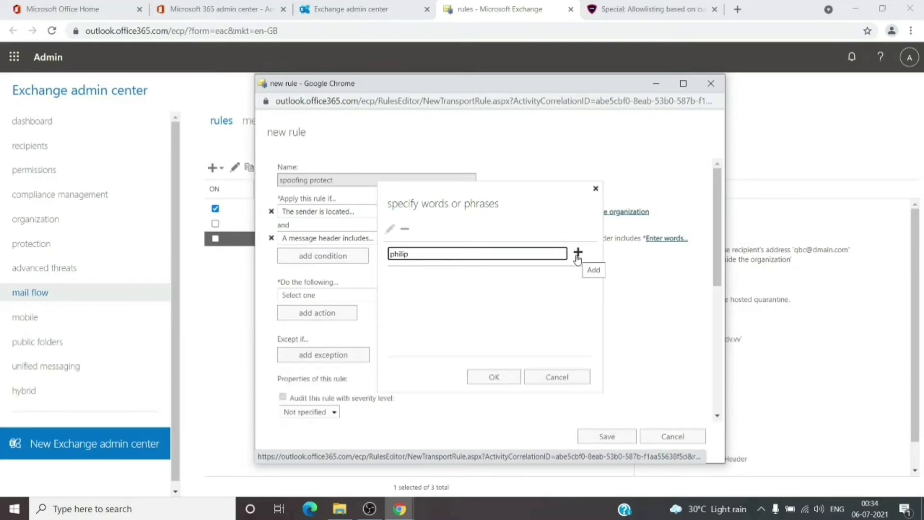
left_click(577, 255)
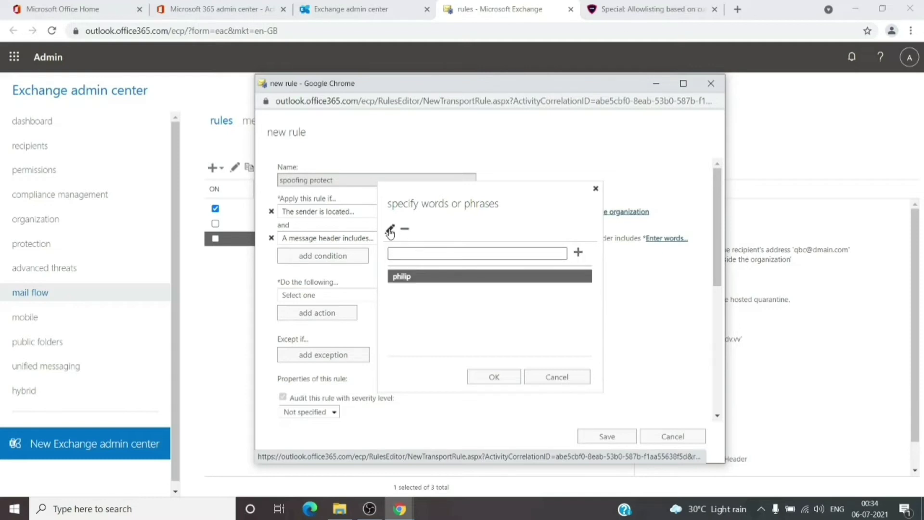
left_click(411, 252)
type("p")
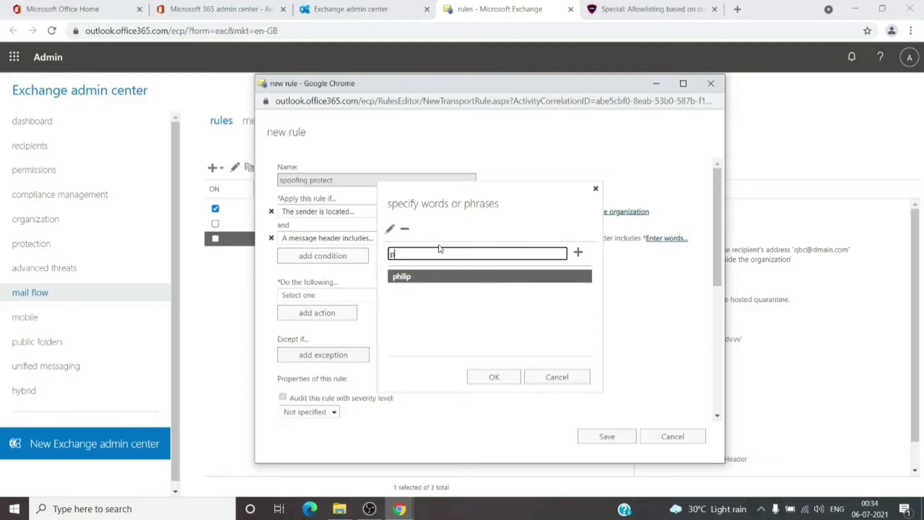
type("hilip lastname")
left_click(578, 252)
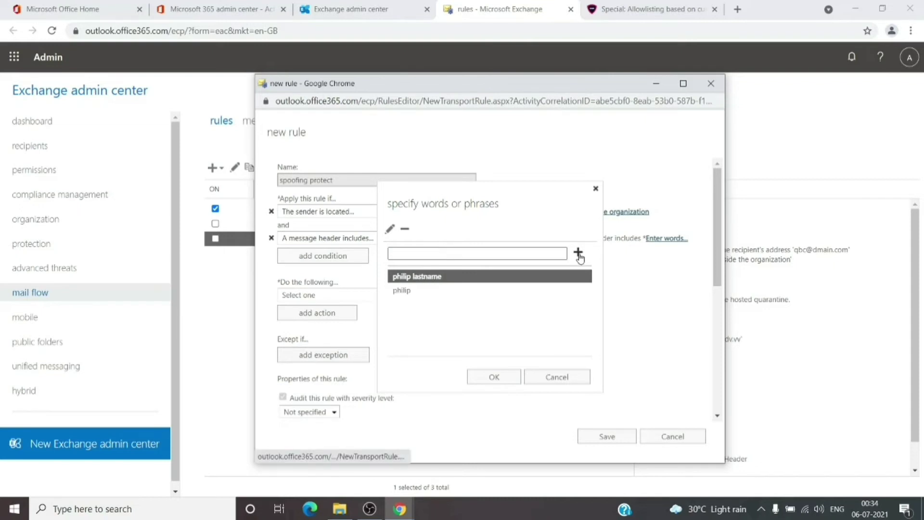
left_click(441, 250)
type("Phi")
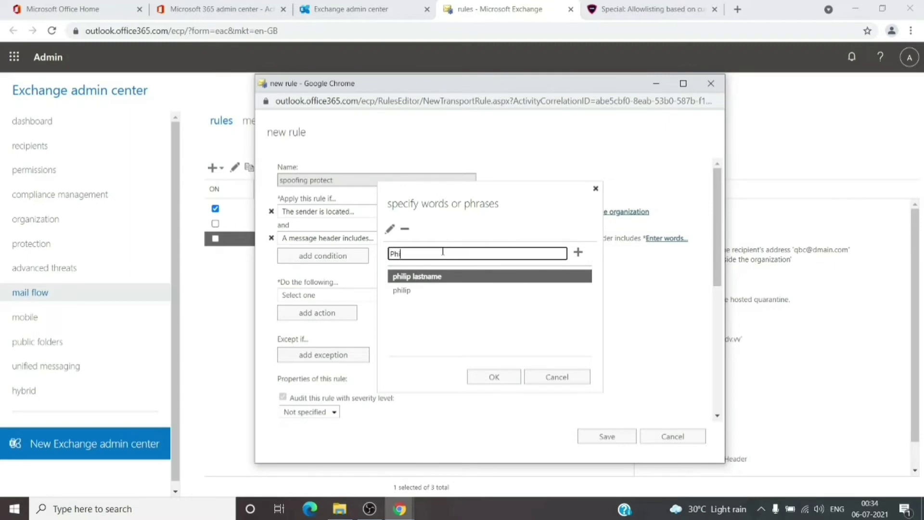
type("lip")
left_click(578, 252)
left_click(440, 250)
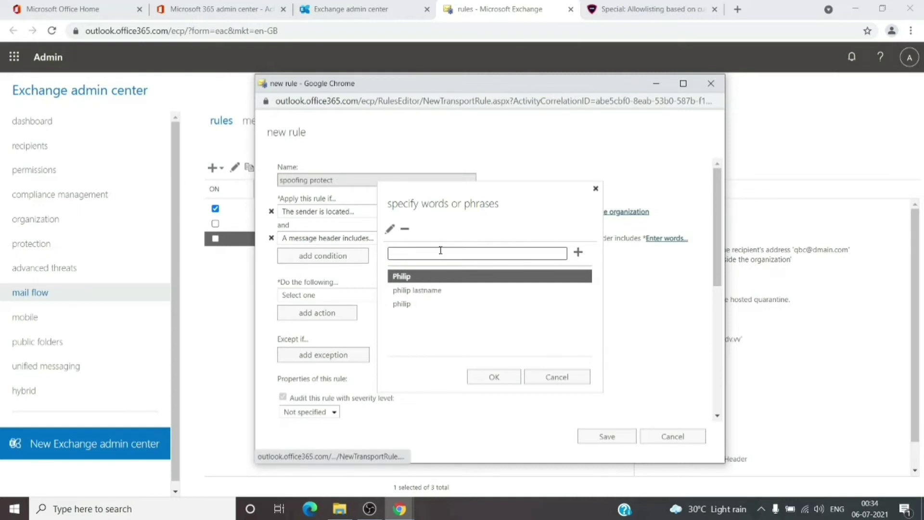
left_click(440, 251)
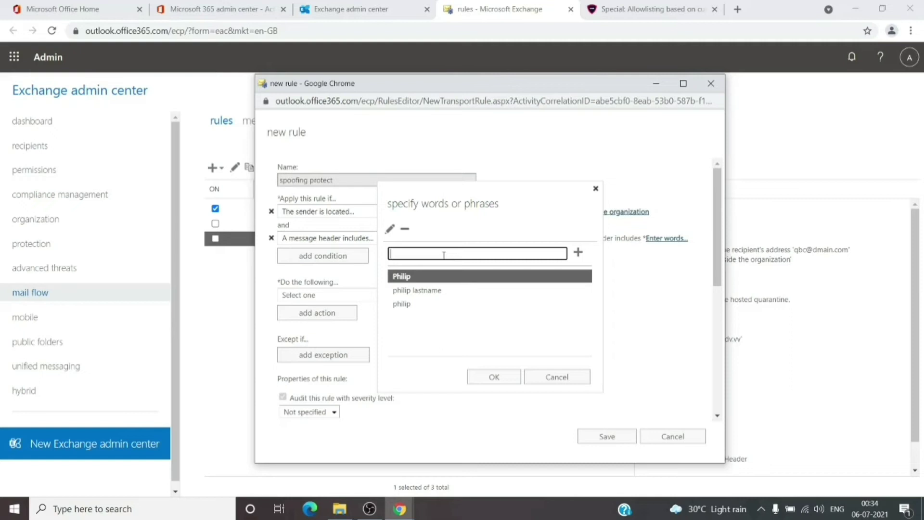
type("Philips")
key("BackSpace")
type("L")
left_click(578, 252)
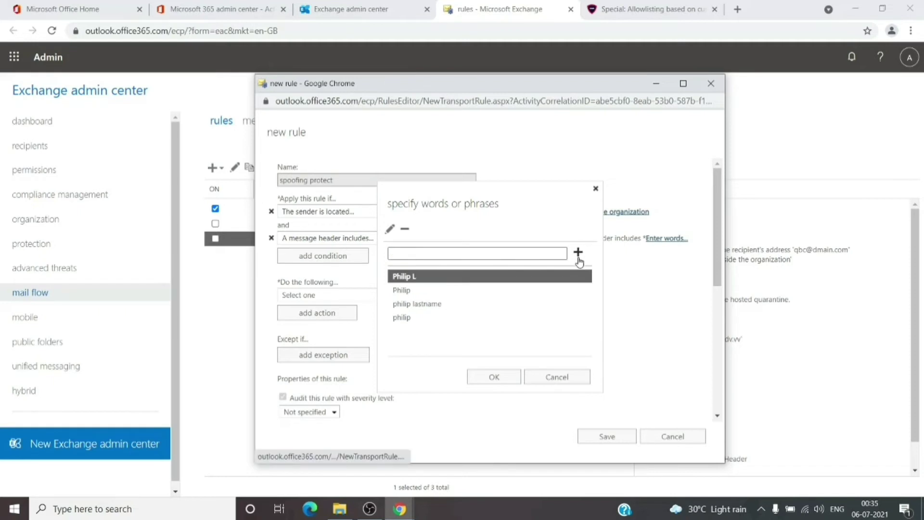
left_click(508, 376)
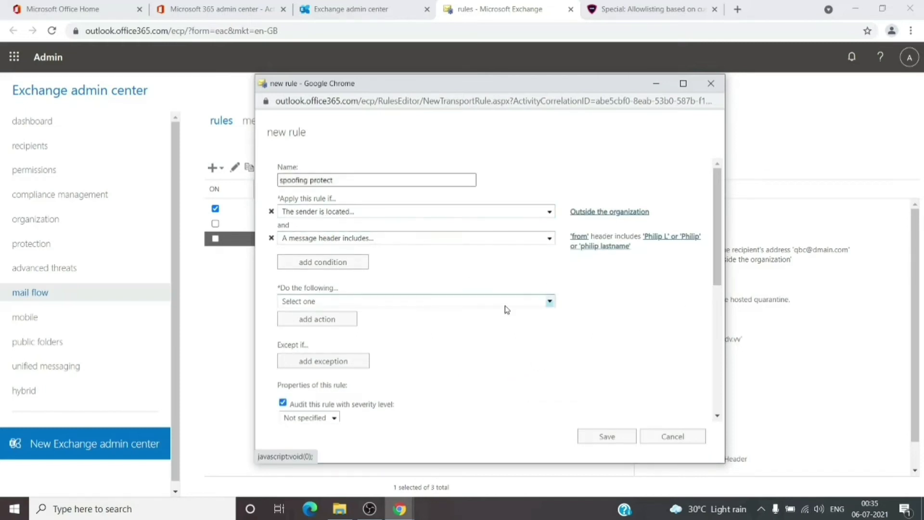
Set the rule's action to redirect matching messages to the hosted quarantine
left_click(547, 303)
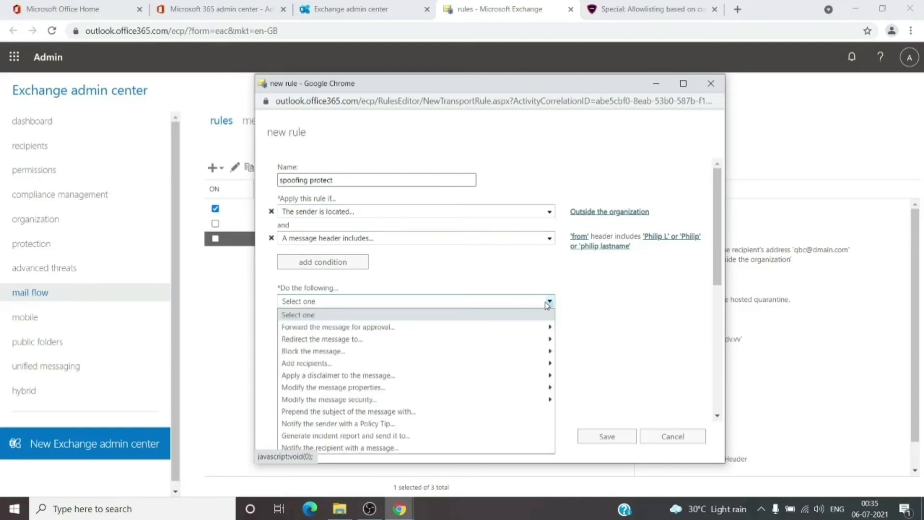
mouse_move(407, 345)
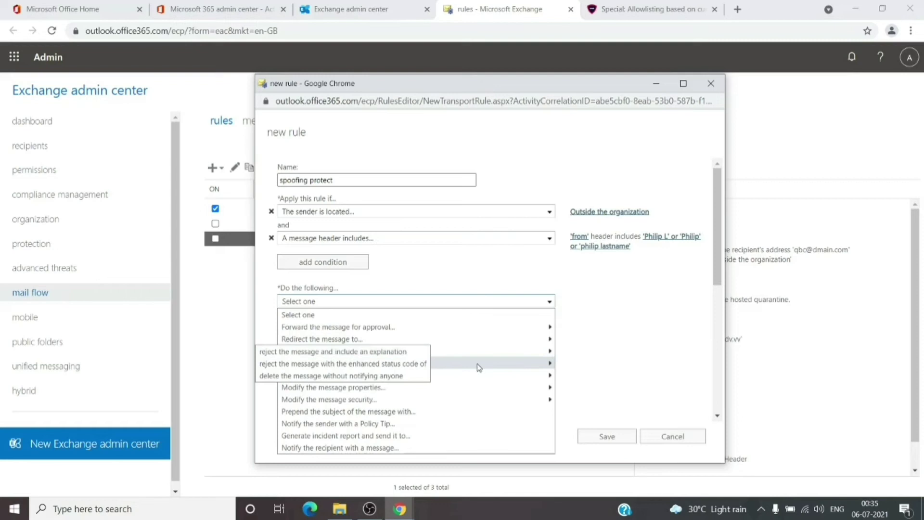
mouse_move(479, 369)
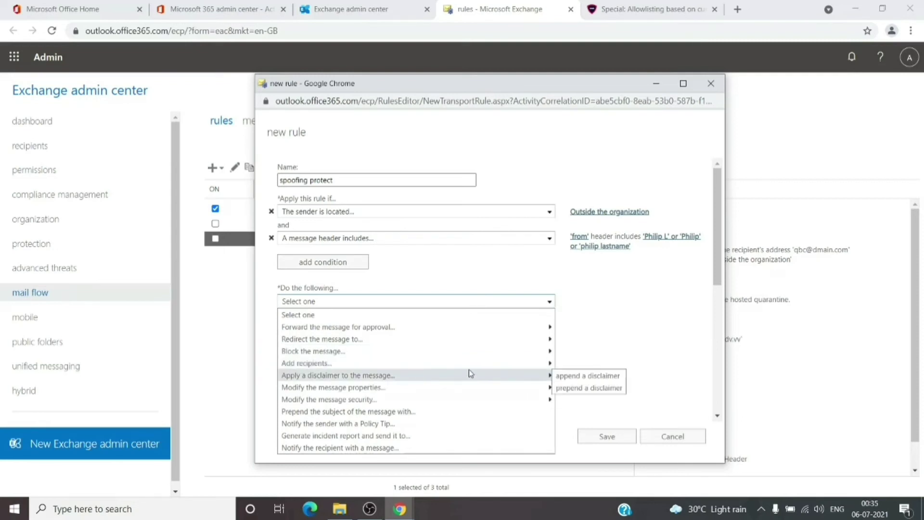
mouse_move(452, 341)
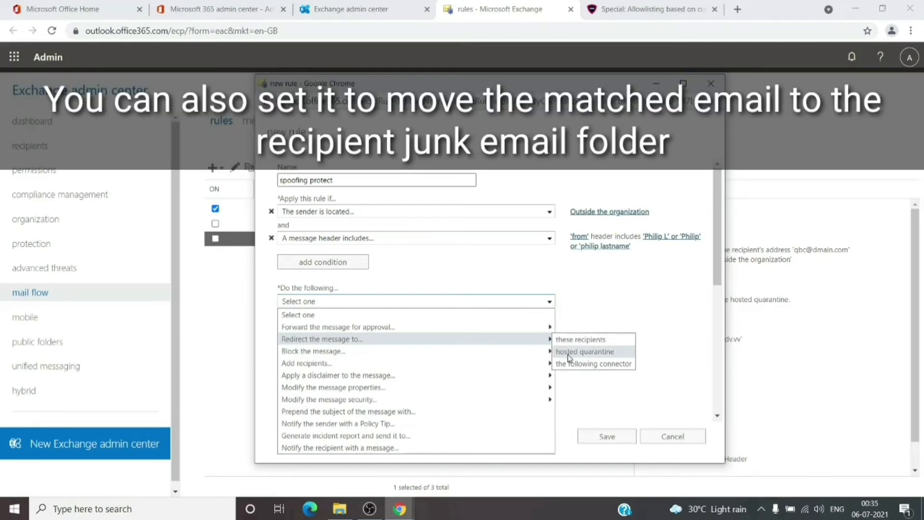
left_click(570, 358)
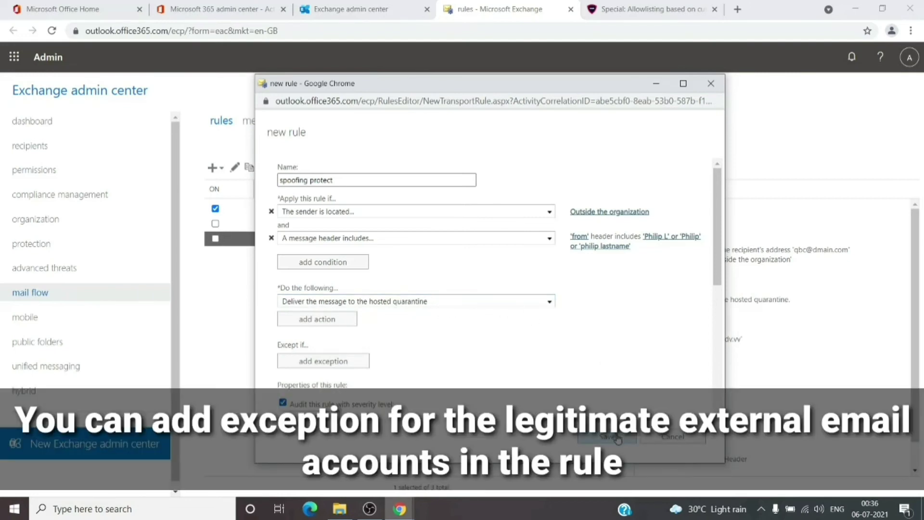
Save the spoofing protect rule so it appears enabled at priority 3
left_click(614, 438)
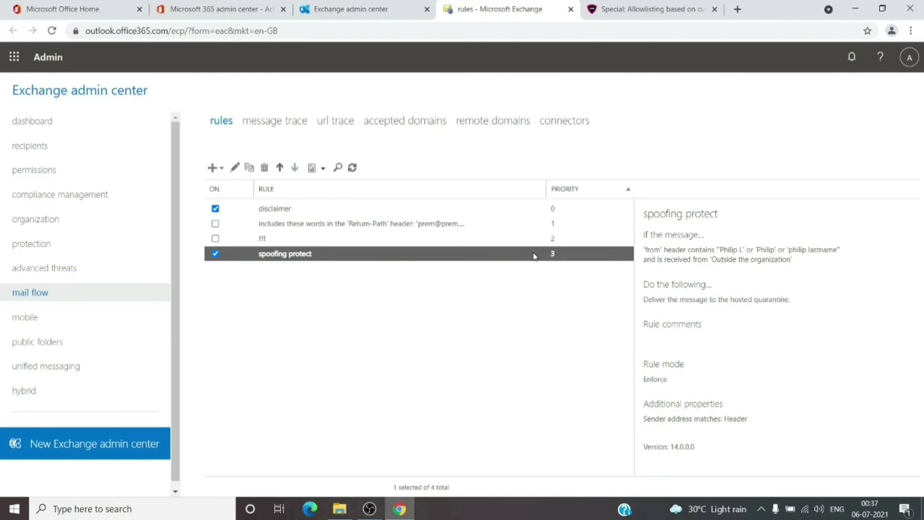
Reopen the spoofing protect rule, review its From header words without changes, and save
left_click(235, 168)
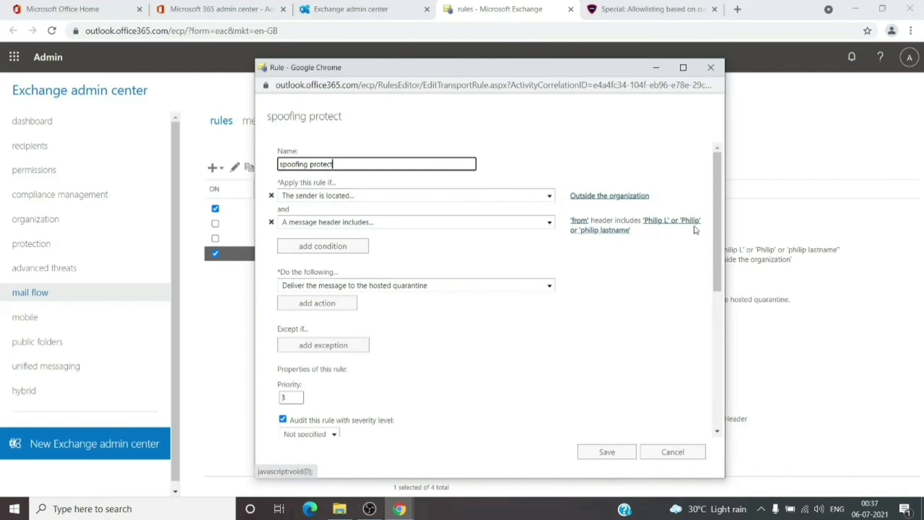
left_click(665, 222)
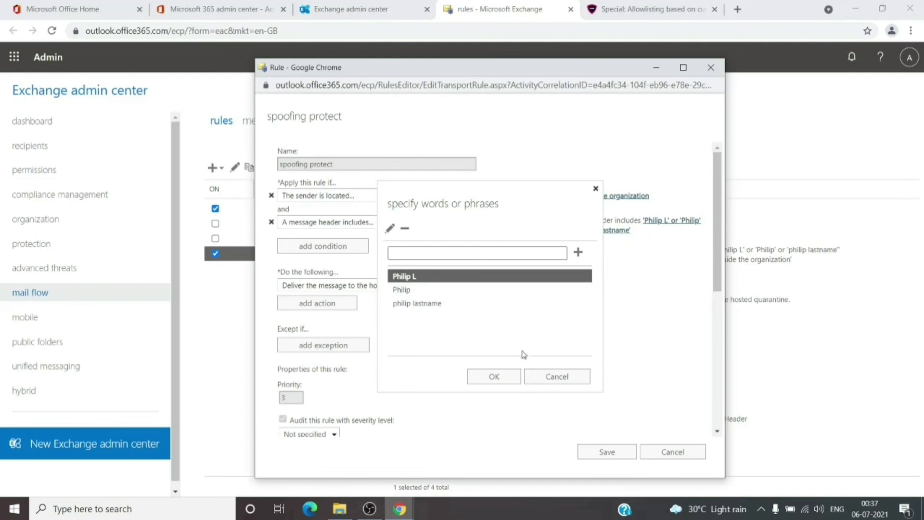
left_click(553, 378)
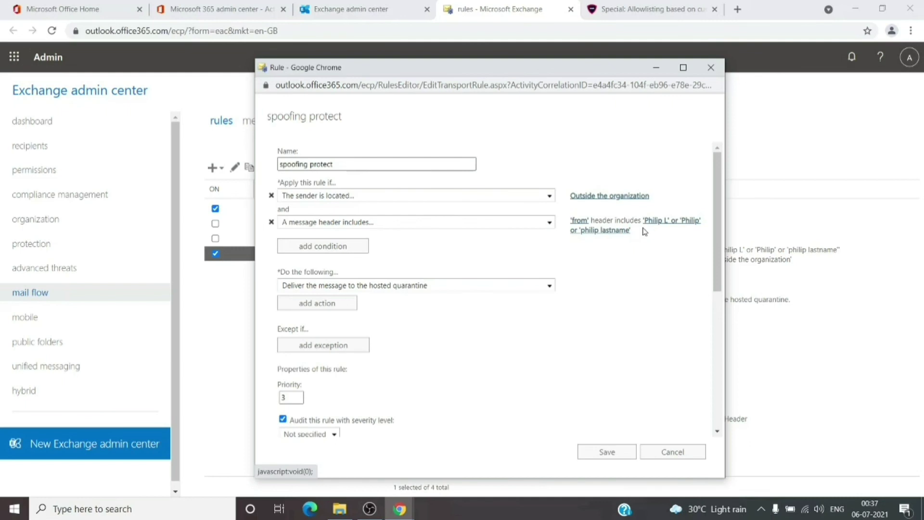
left_click(626, 234)
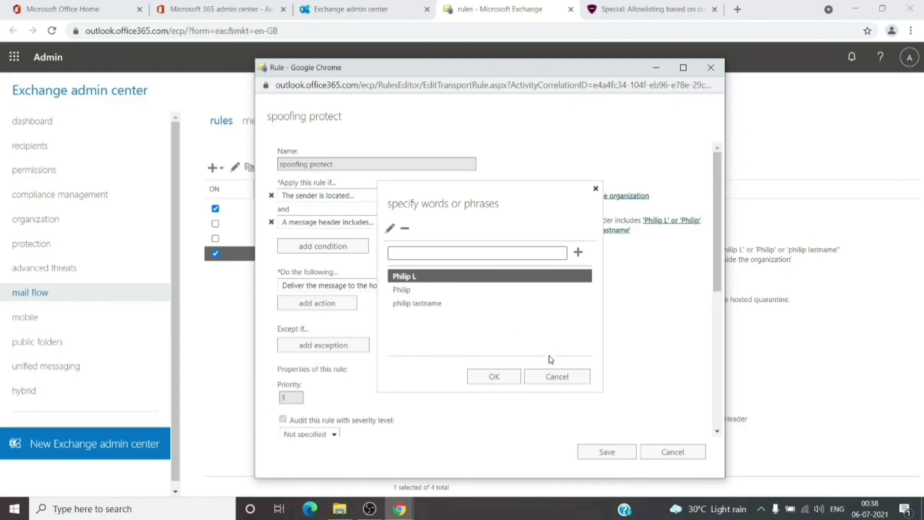
left_click(557, 376)
left_click(612, 461)
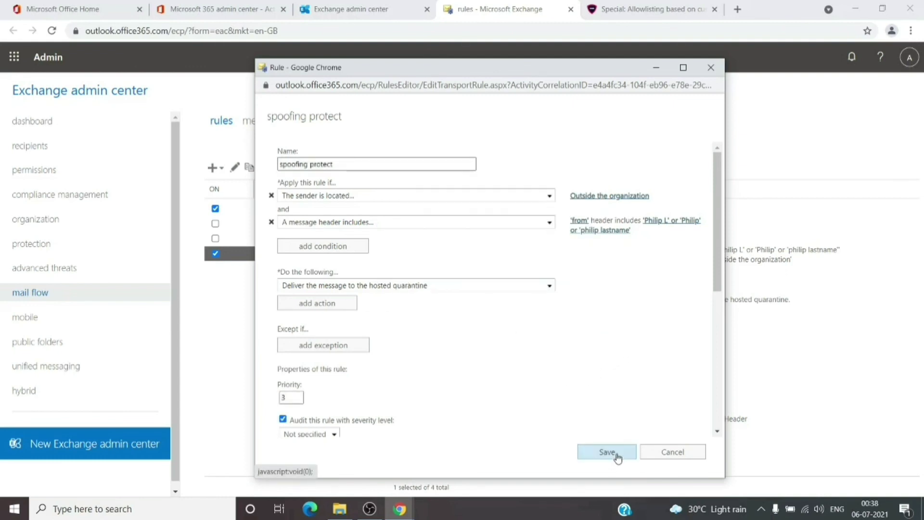